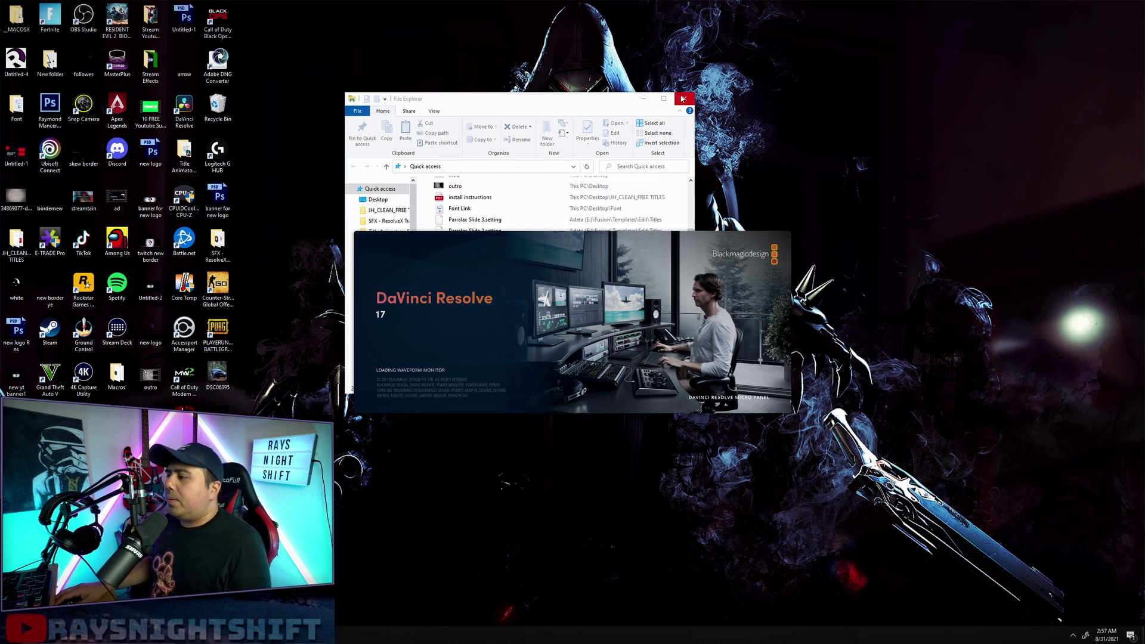
Import ad.mov from the desktop into the Untitled Project's media pool, changing the project frame rate to match the clip.
click(684, 99)
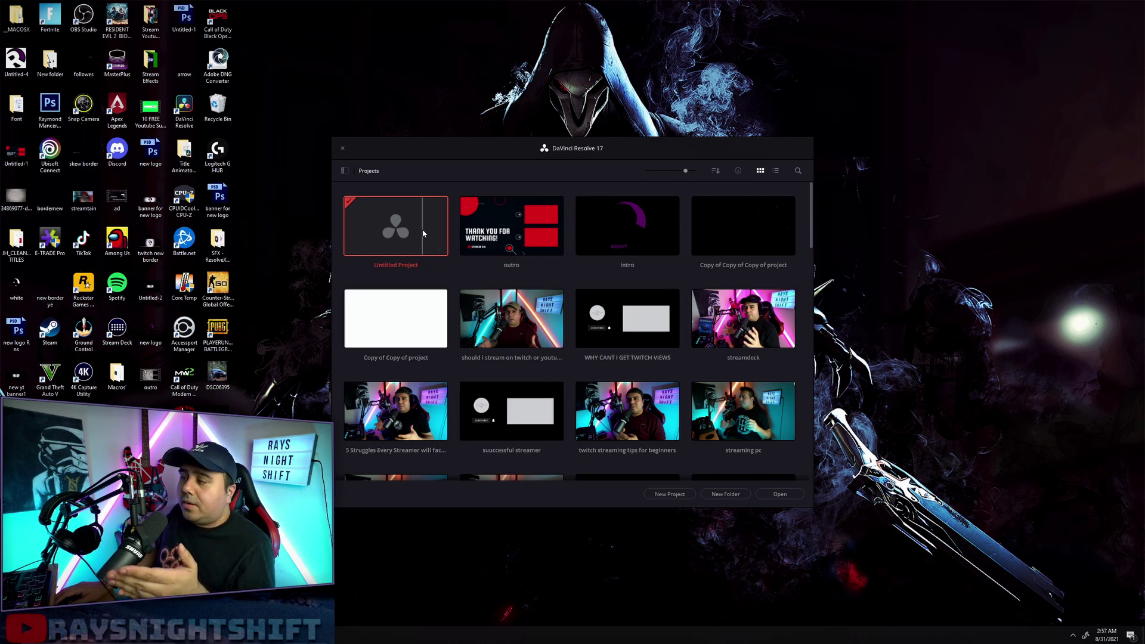
double_click(423, 233)
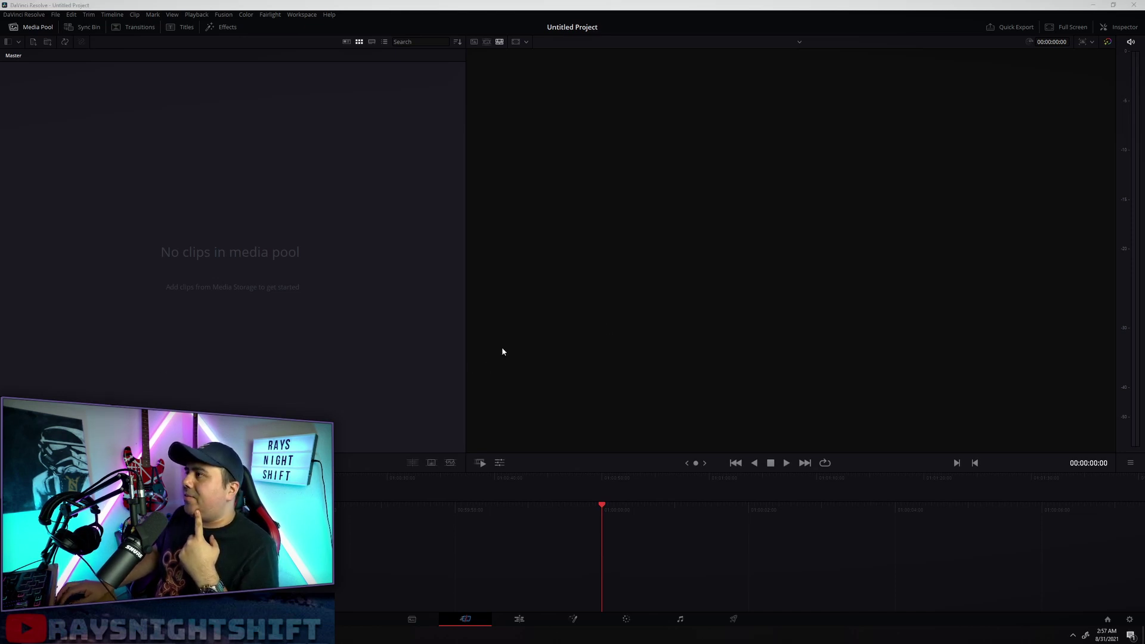
drag(692, 6, 690, 34)
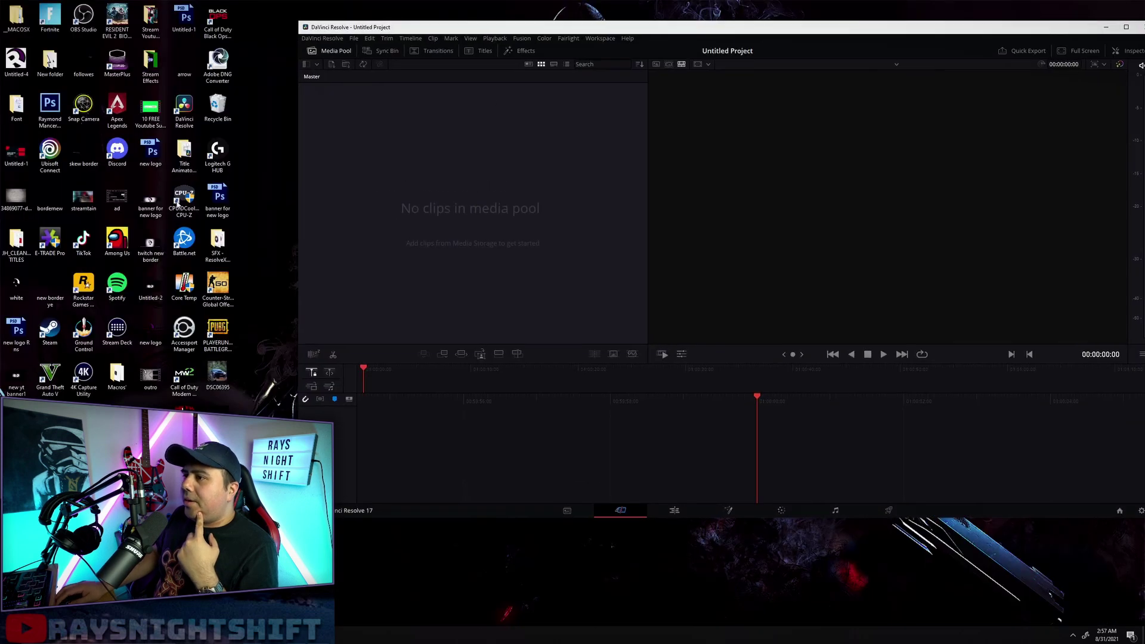
click(148, 201)
drag(147, 201, 383, 158)
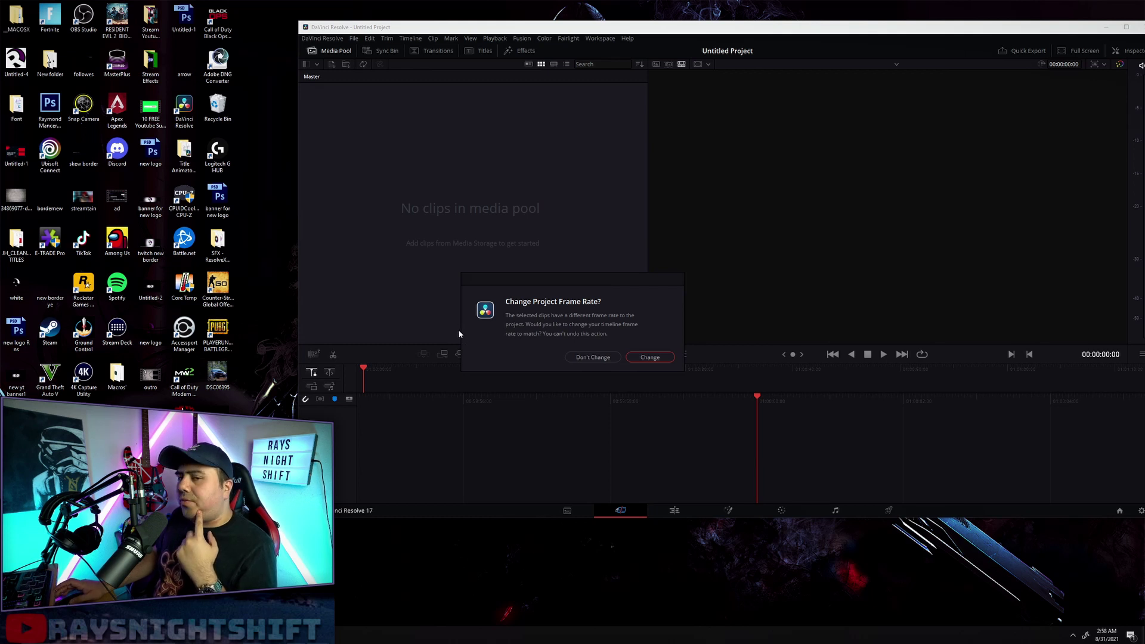
click(651, 358)
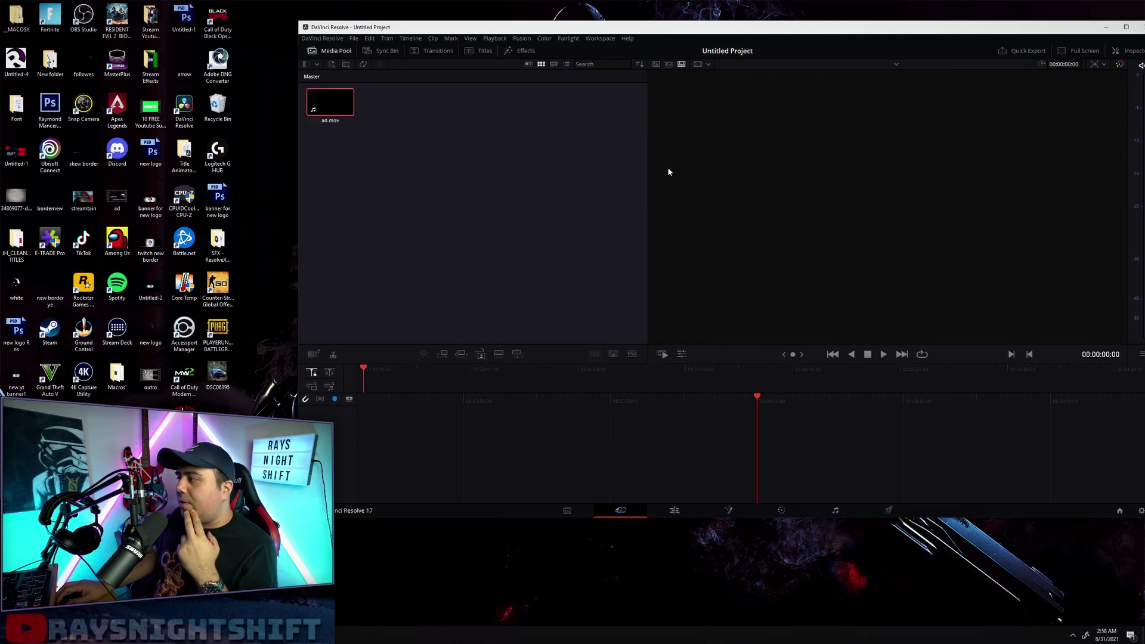
double_click(654, 27)
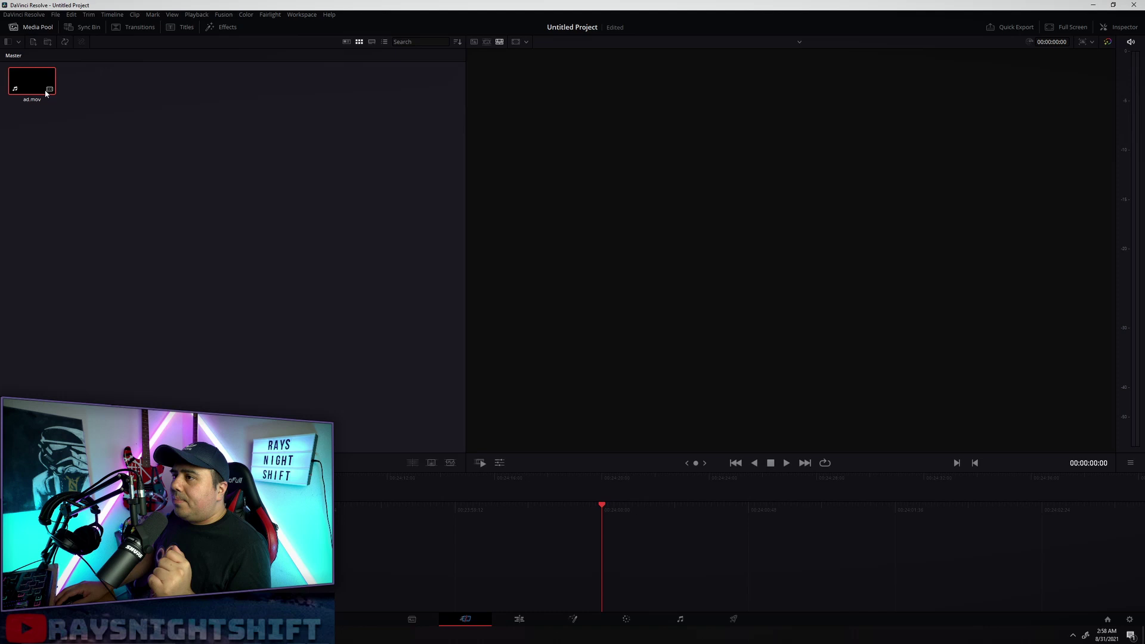
Place ad.mov on a first timeline and play it back on the Edit page.
drag(32, 80, 491, 542)
drag(537, 574, 567, 570)
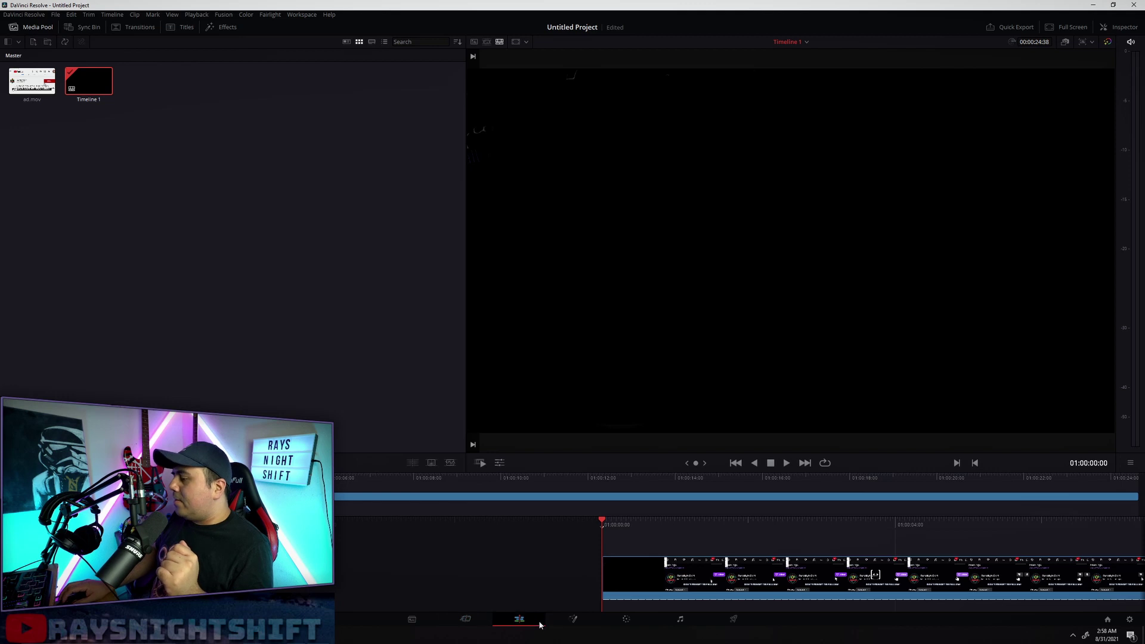
click(518, 620)
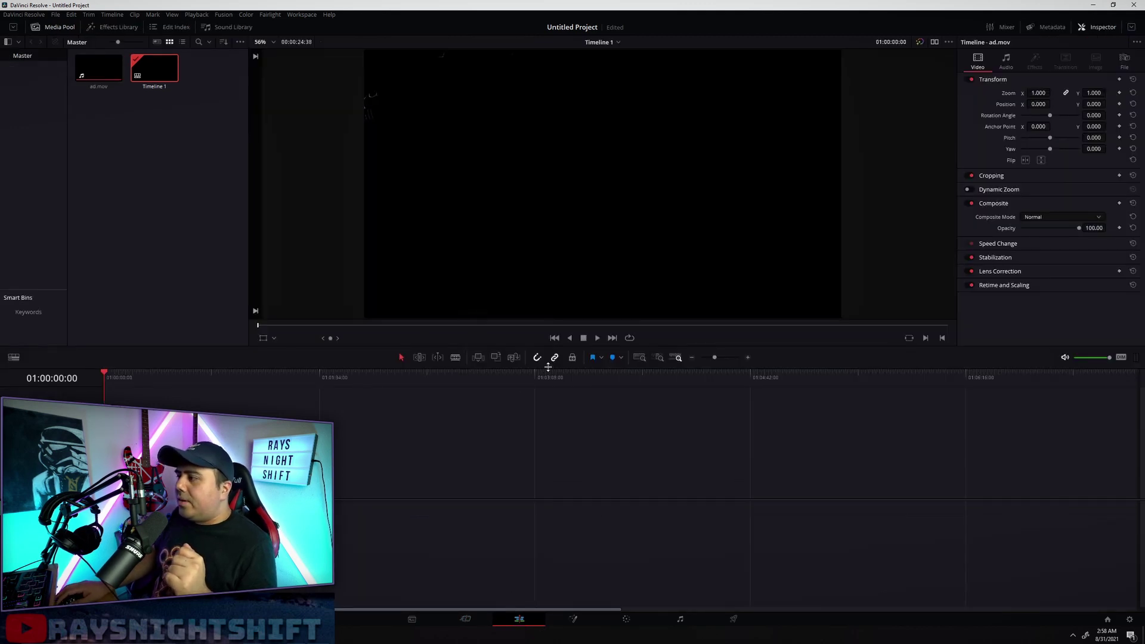
click(598, 337)
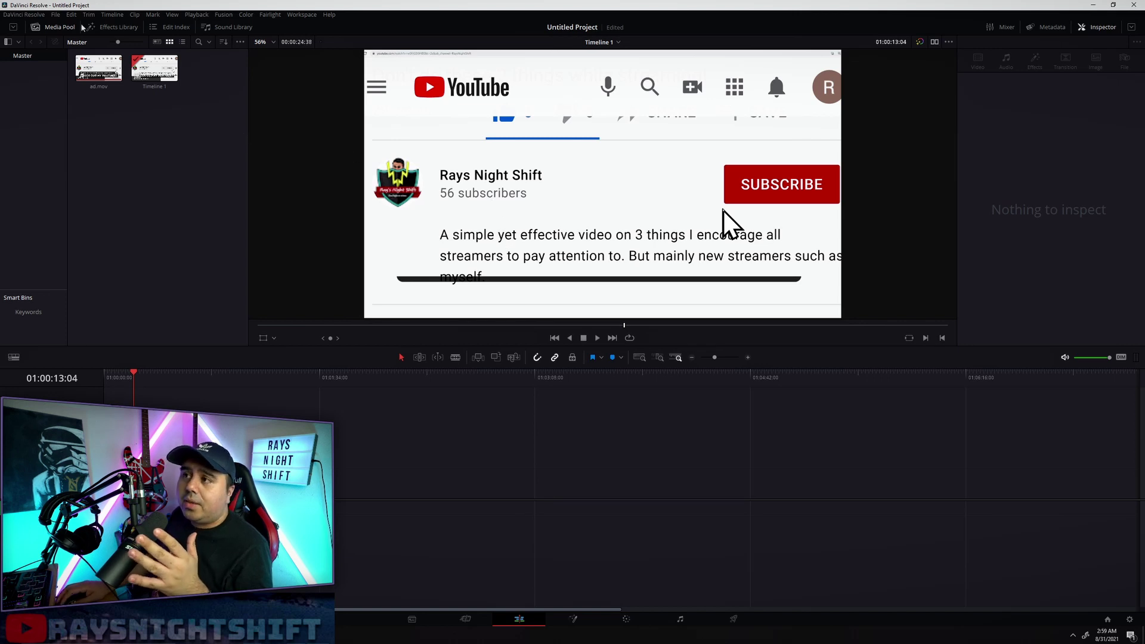
Create a new empty timeline, Timeline 2, without the project settings and with a vertical resolution of 1080 x 1920.
click(59, 15)
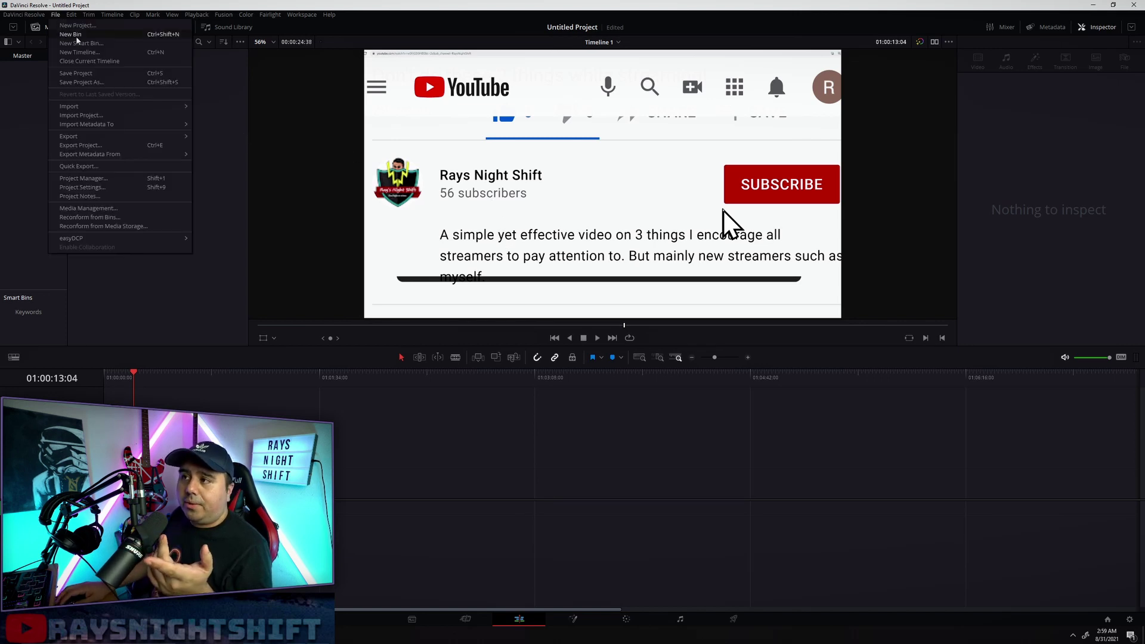
click(85, 53)
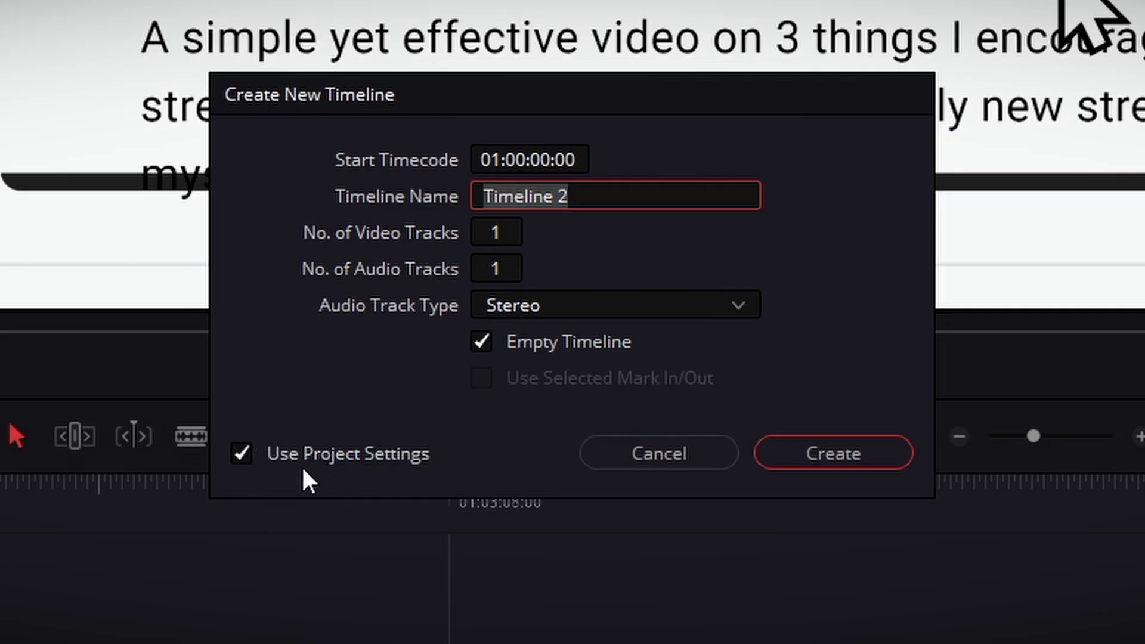
click(242, 454)
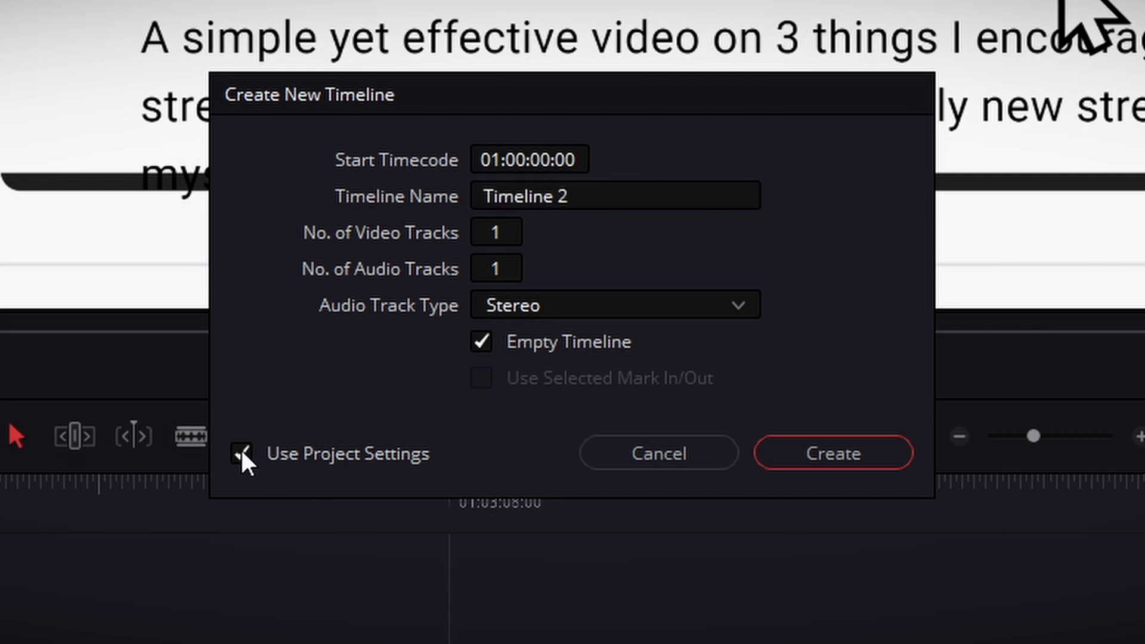
click(451, 160)
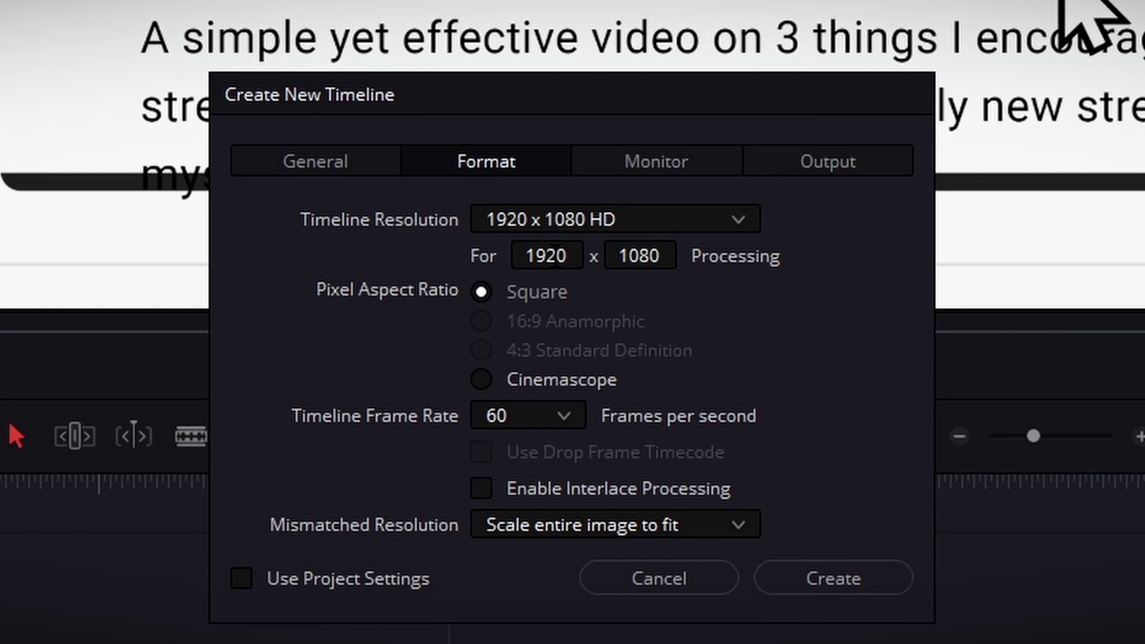
double_click(569, 260)
text(1080)
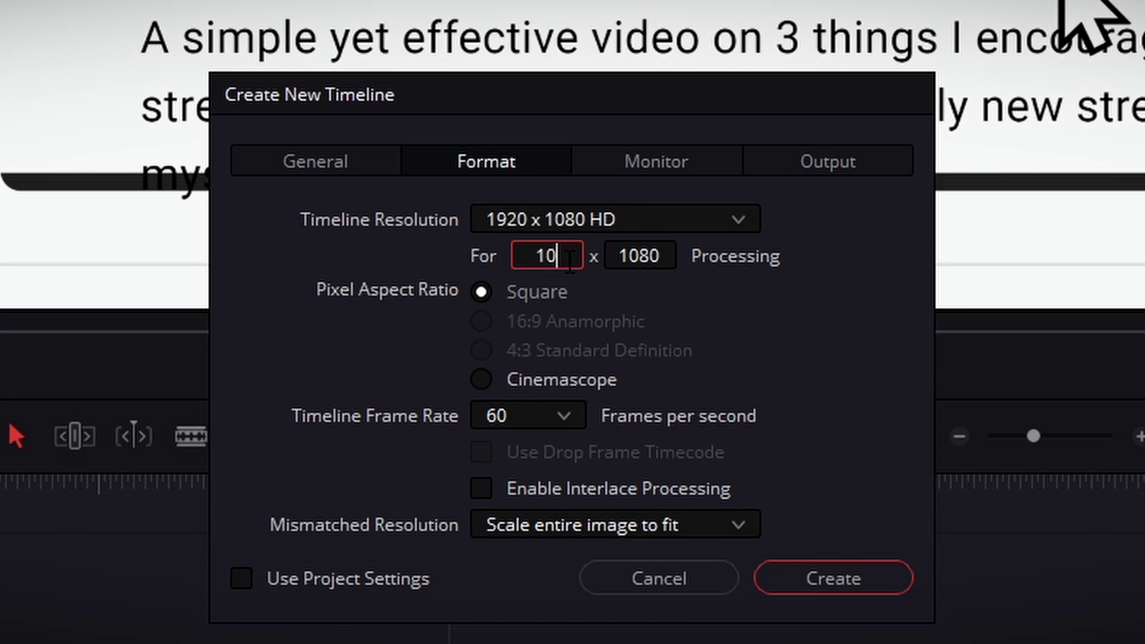
click(639, 257)
double_click(639, 257)
text(1920)
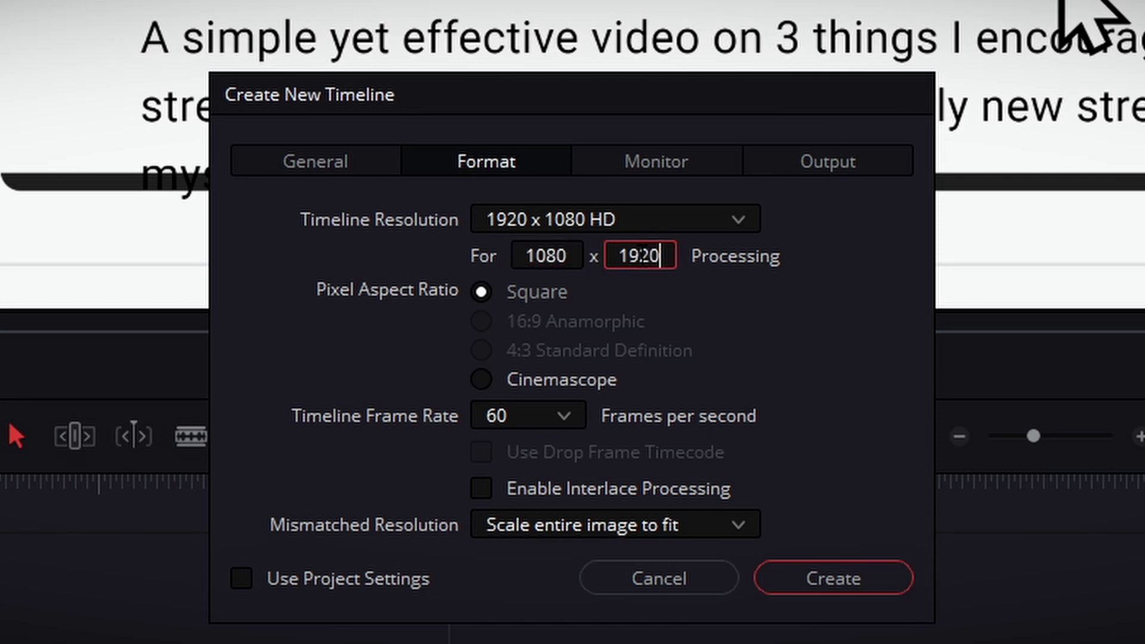
key(Return)
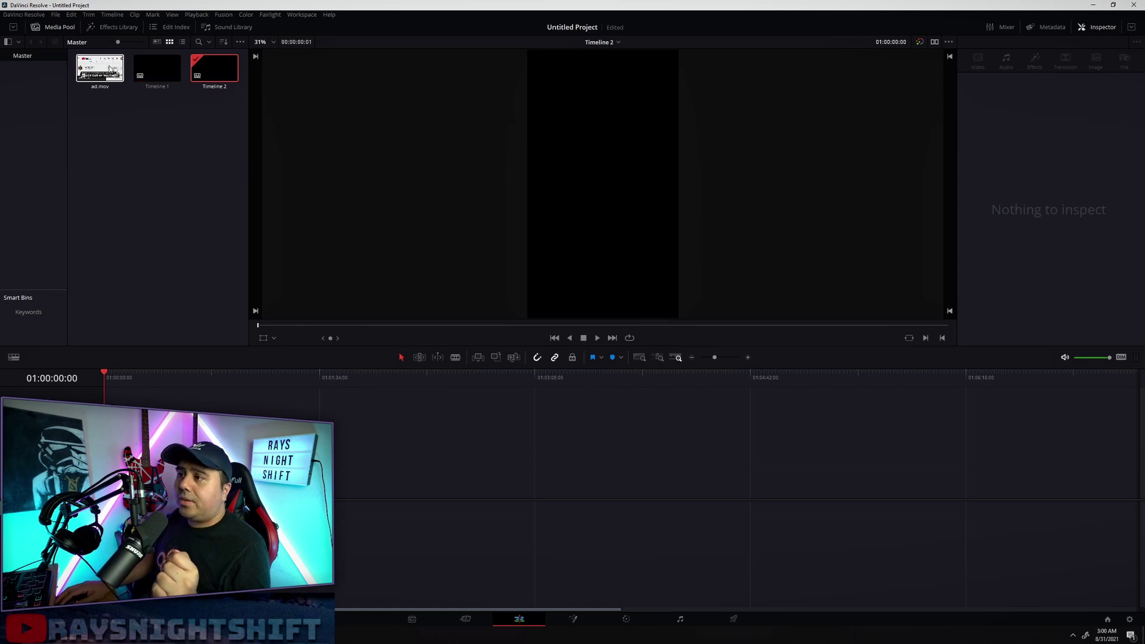
Place the ad.mov clip with its audio on the vertical timeline.
drag(97, 68, 92, 98)
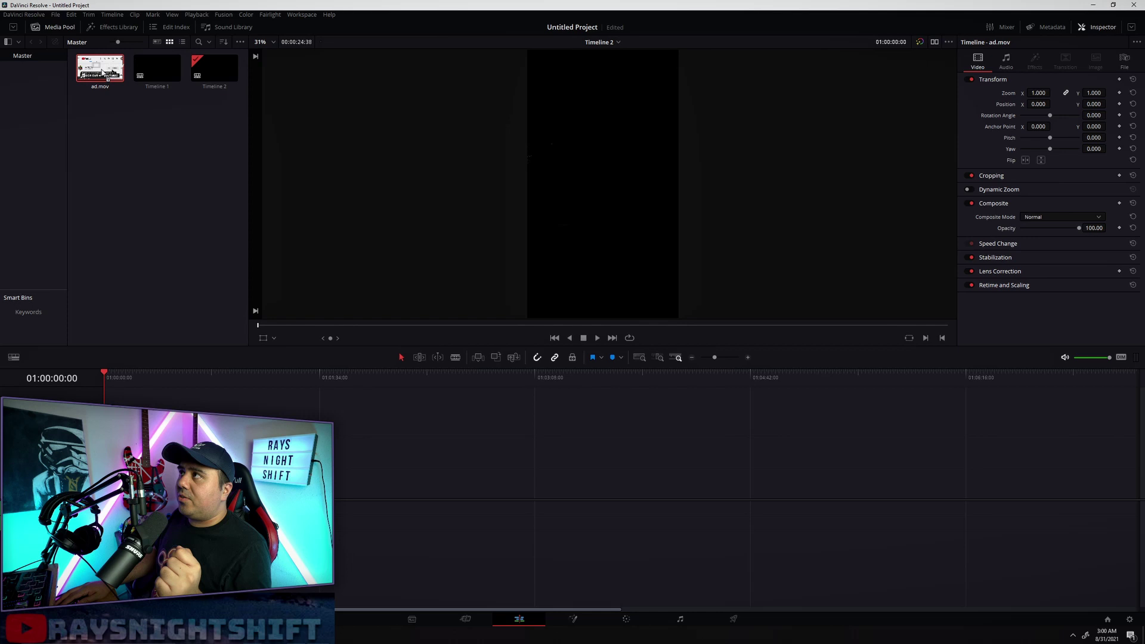
drag(103, 73, 138, 247)
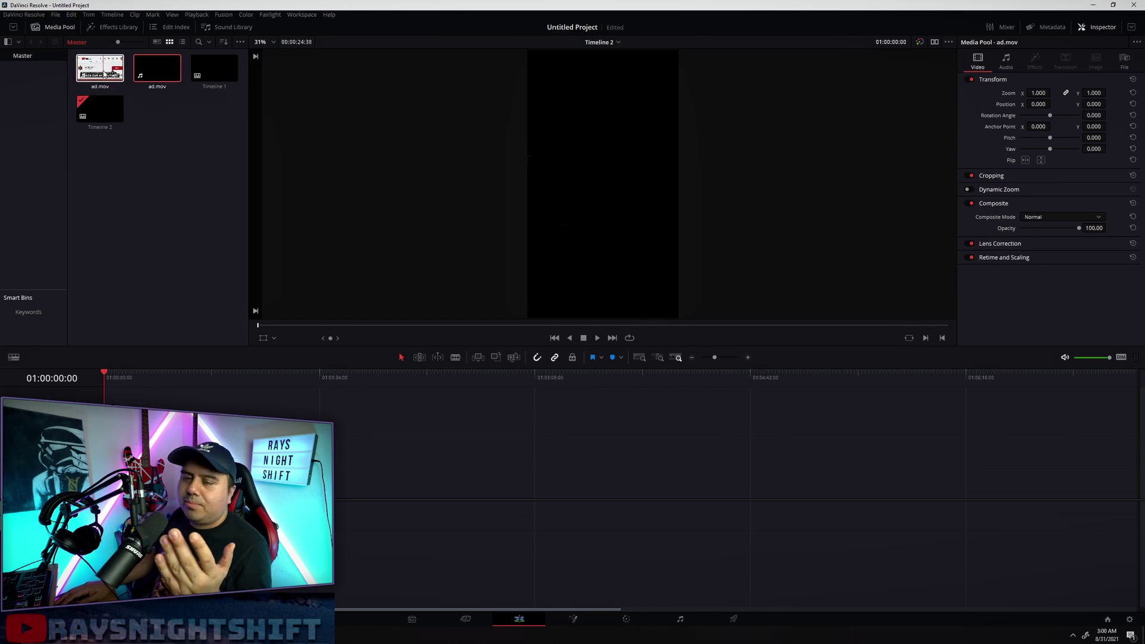
drag(104, 74, 435, 465)
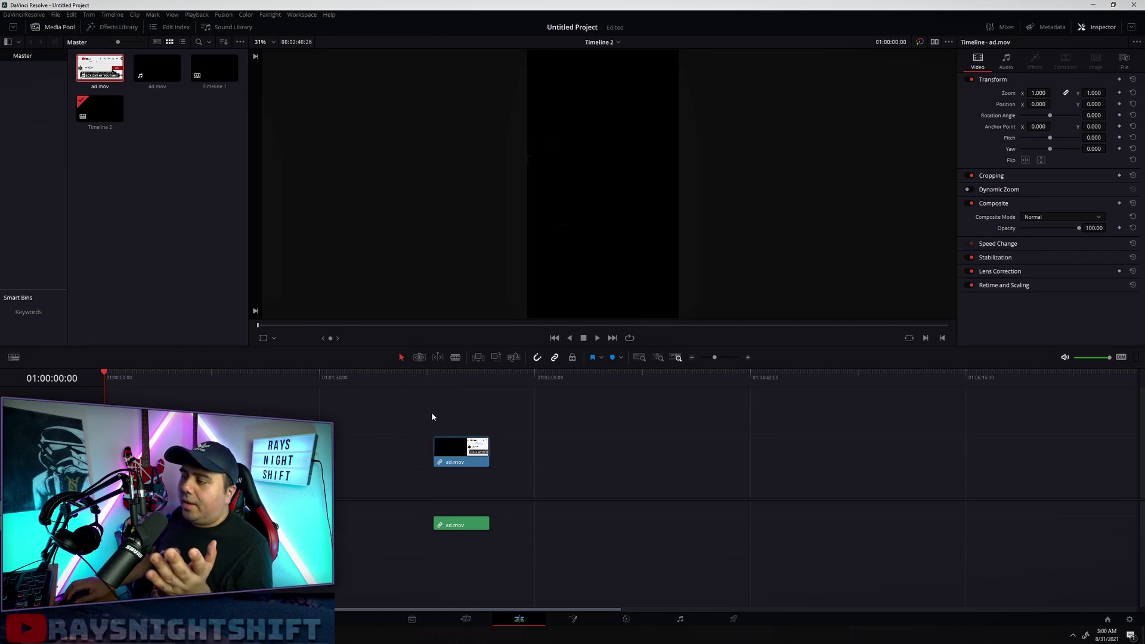
Play the clip in the vertical frame and look through the titles in the effects library.
drag(417, 376, 431, 375)
click(598, 338)
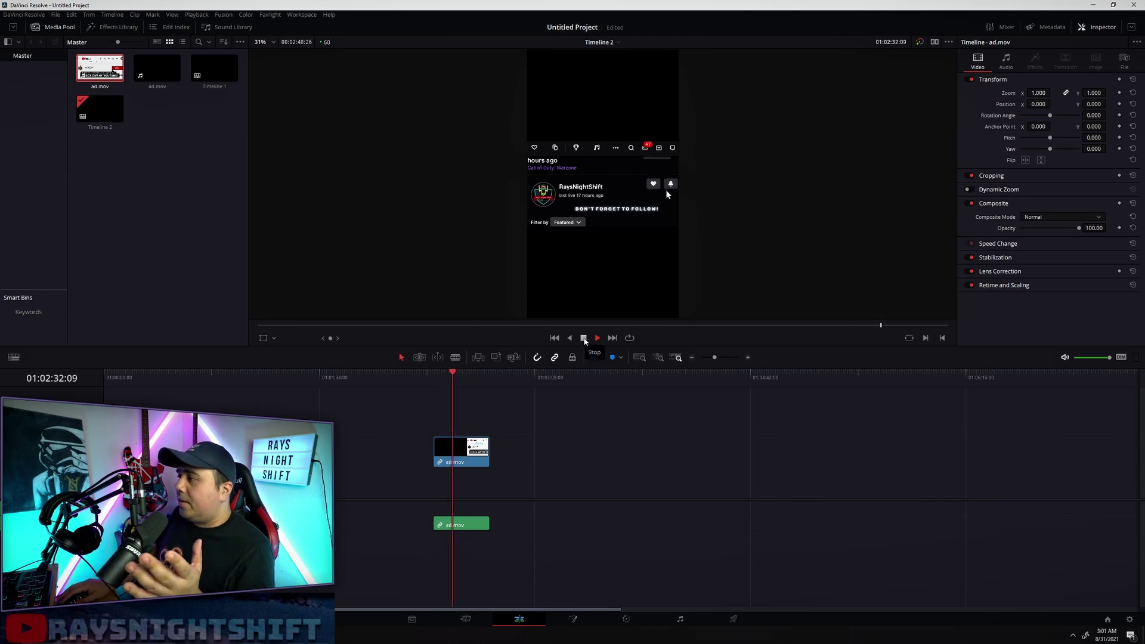
click(585, 339)
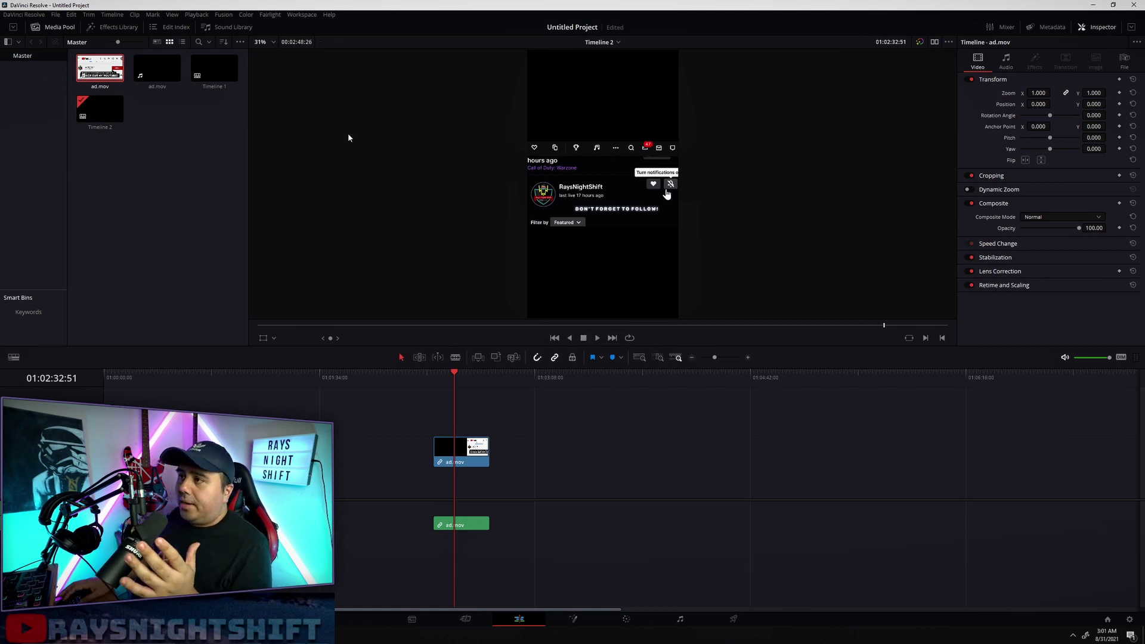
click(113, 27)
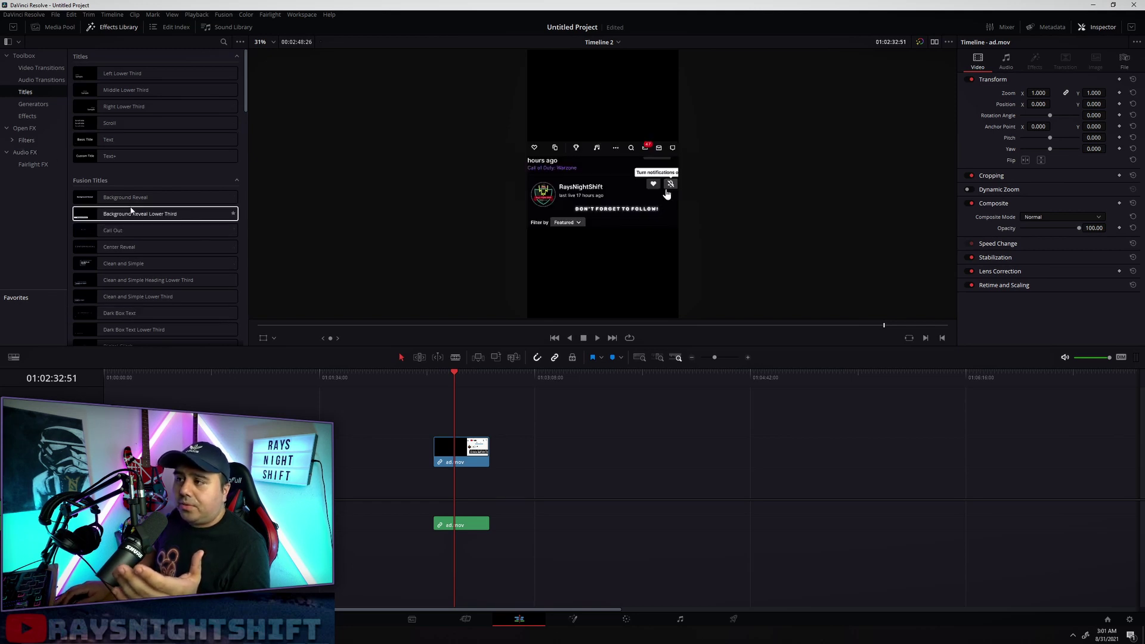
scroll(128, 233, down, 5)
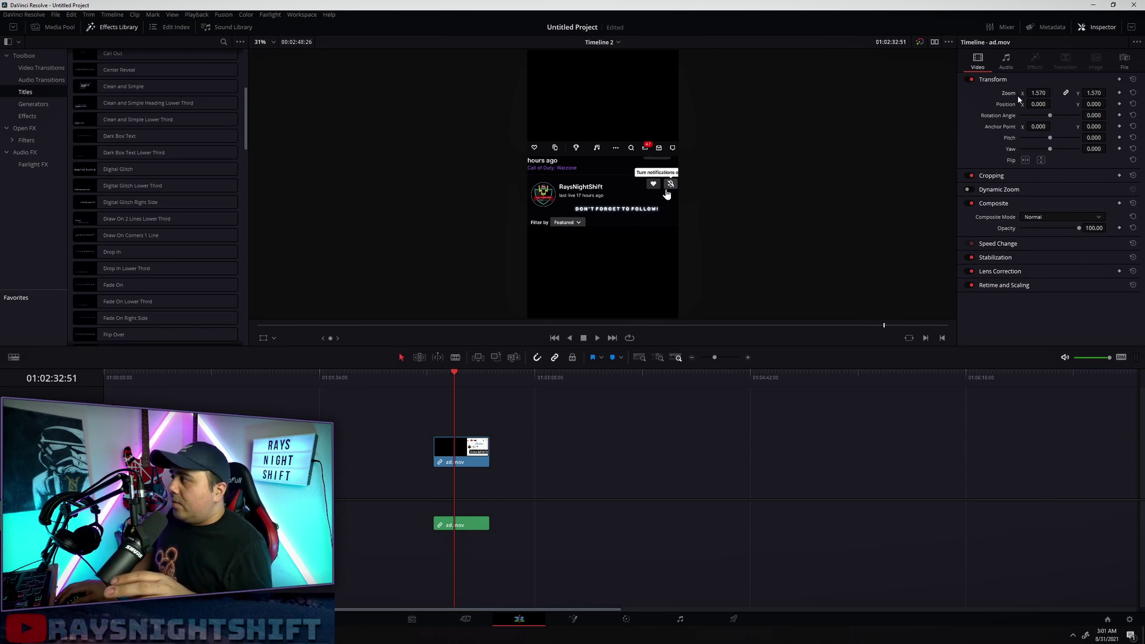
Enlarge the ad.mov clip to a zoom of 2.210 and shift it horizontally to position X 606.
click(455, 451)
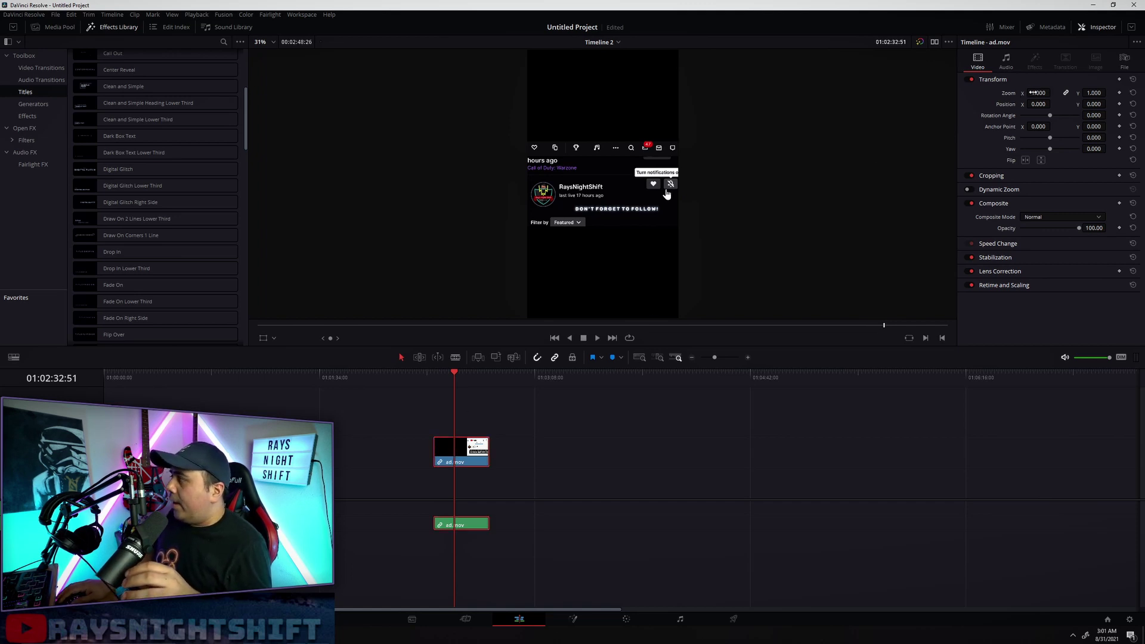
drag(1034, 93, 1071, 92)
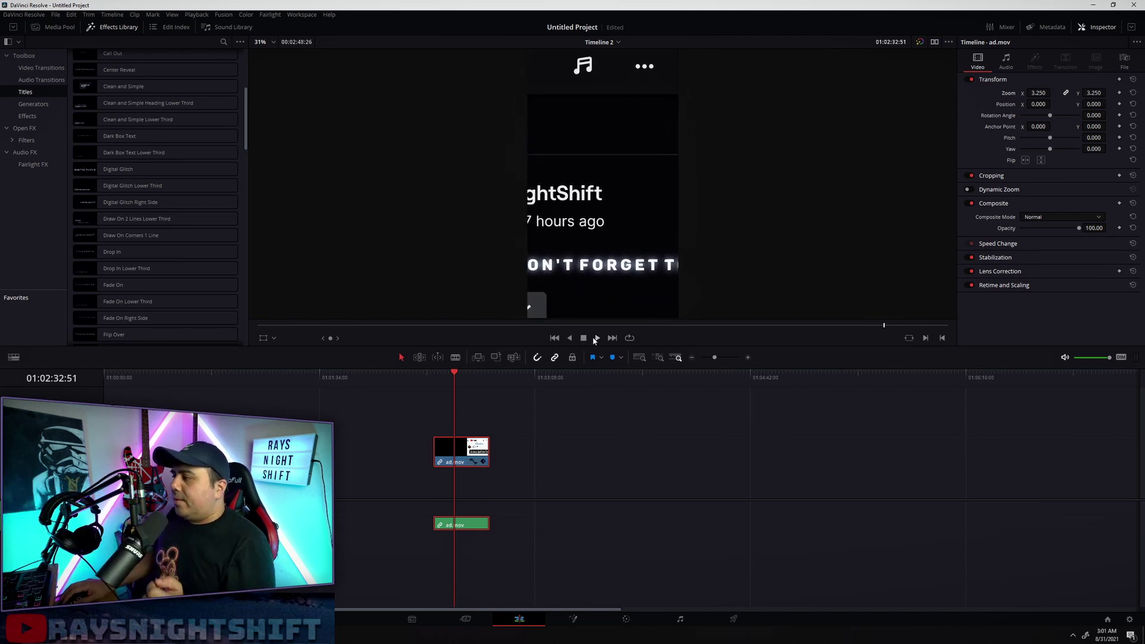
click(599, 339)
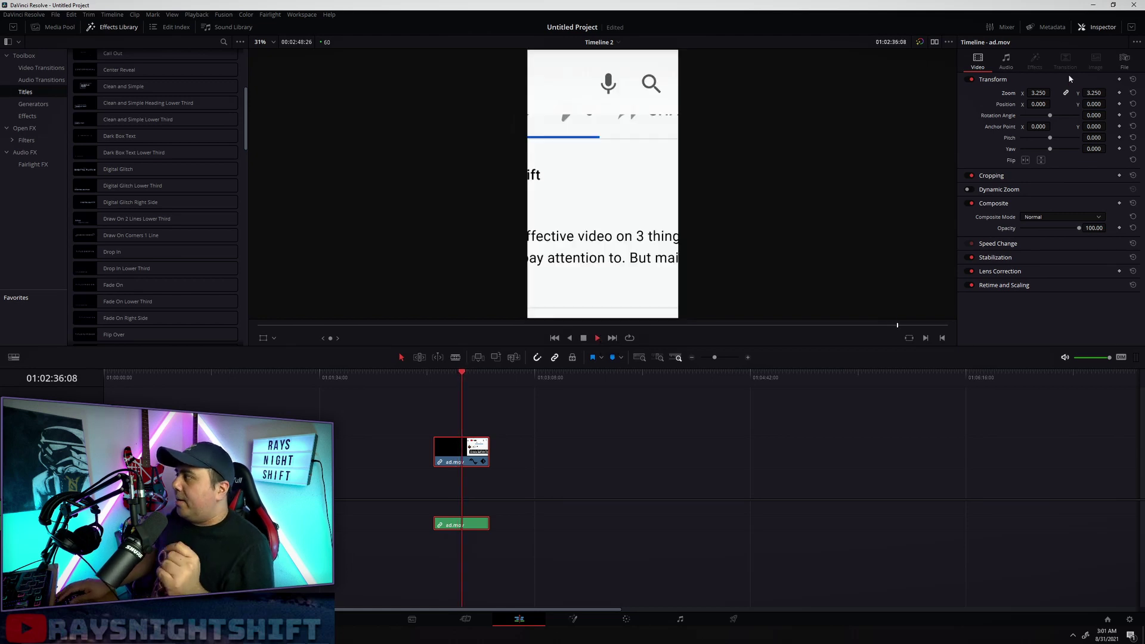
mouse_move(1038, 94)
mouse_down()
mouse_move(1028, 103)
mouse_move(1037, 103)
mouse_up()
drag(771, 153, 963, 106)
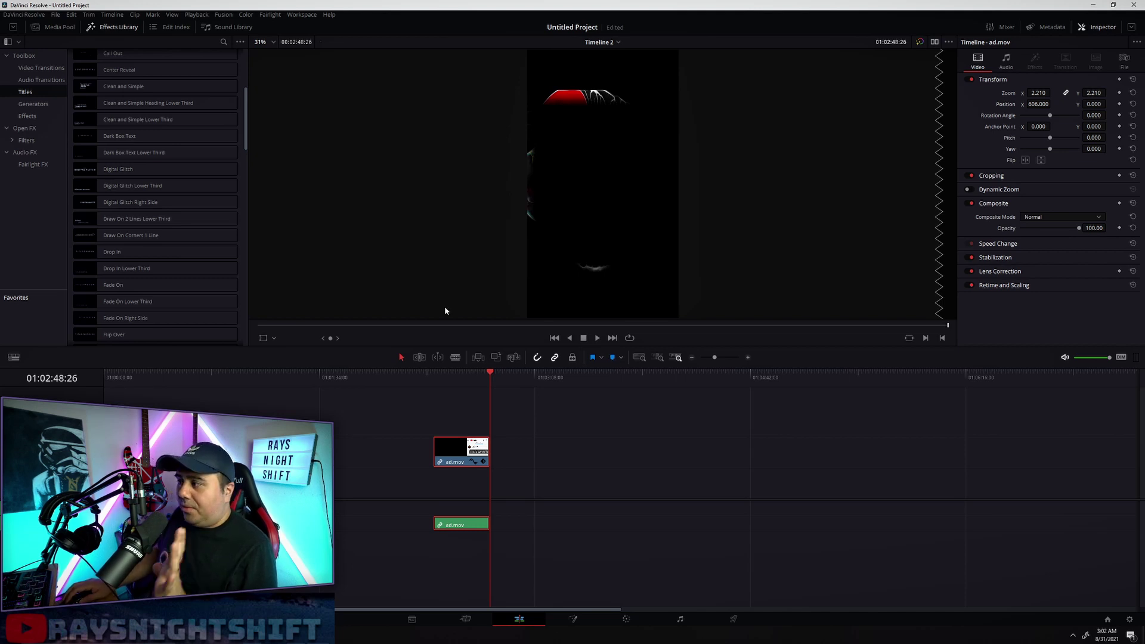
Play back the reframed clip from near its start to check the vertical framing.
mouse_move(451, 375)
mouse_down()
mouse_move(435, 380)
mouse_move(445, 380)
mouse_up()
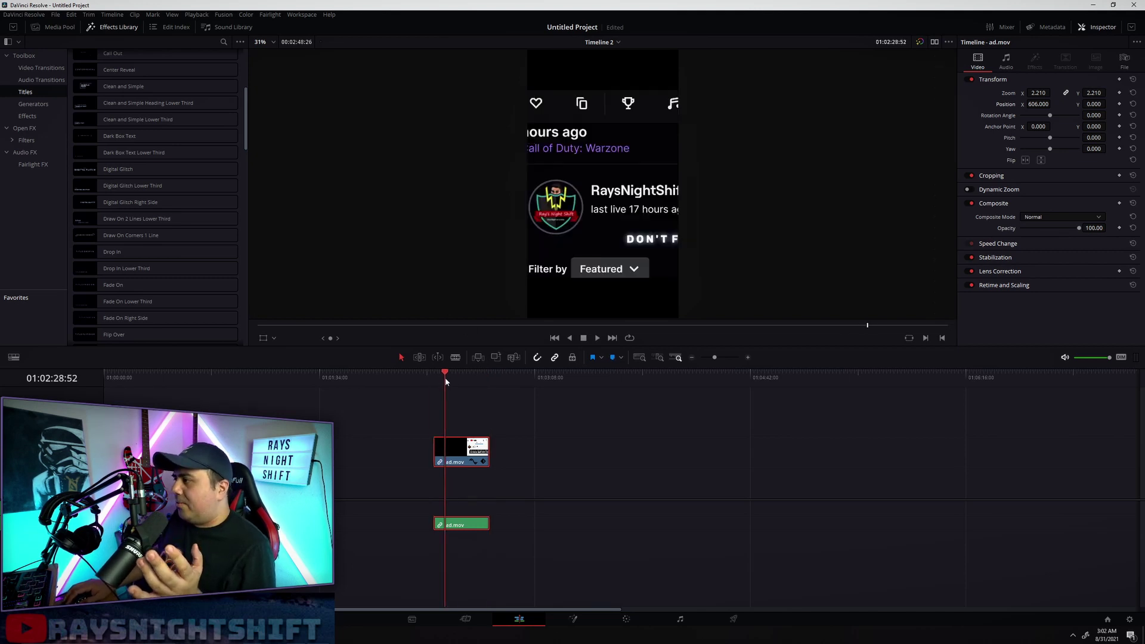
click(597, 338)
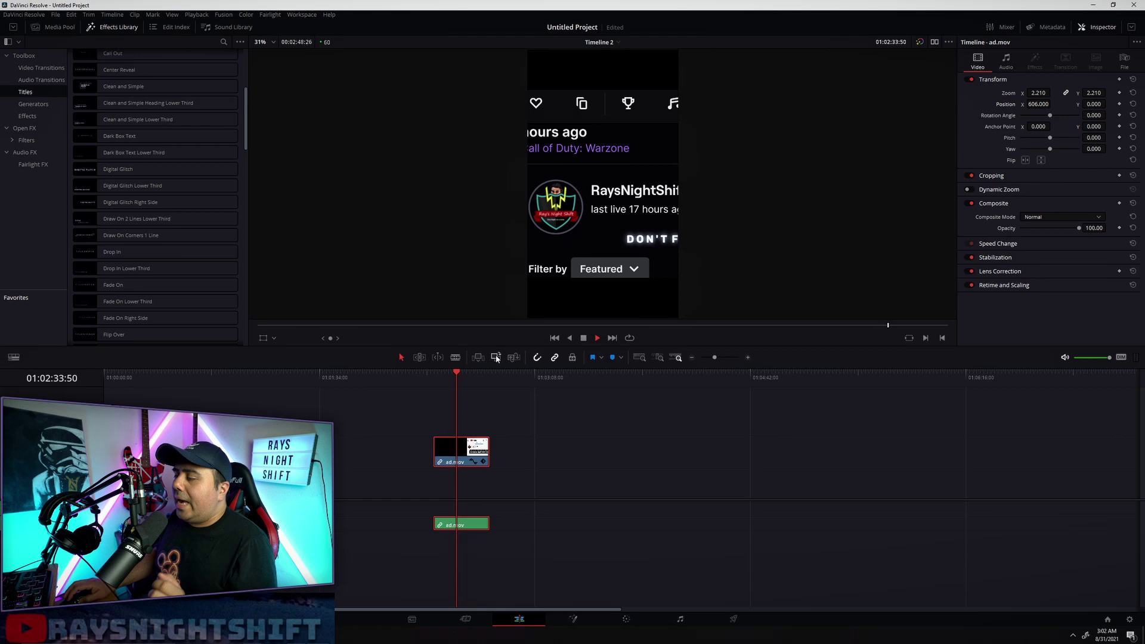
click(585, 338)
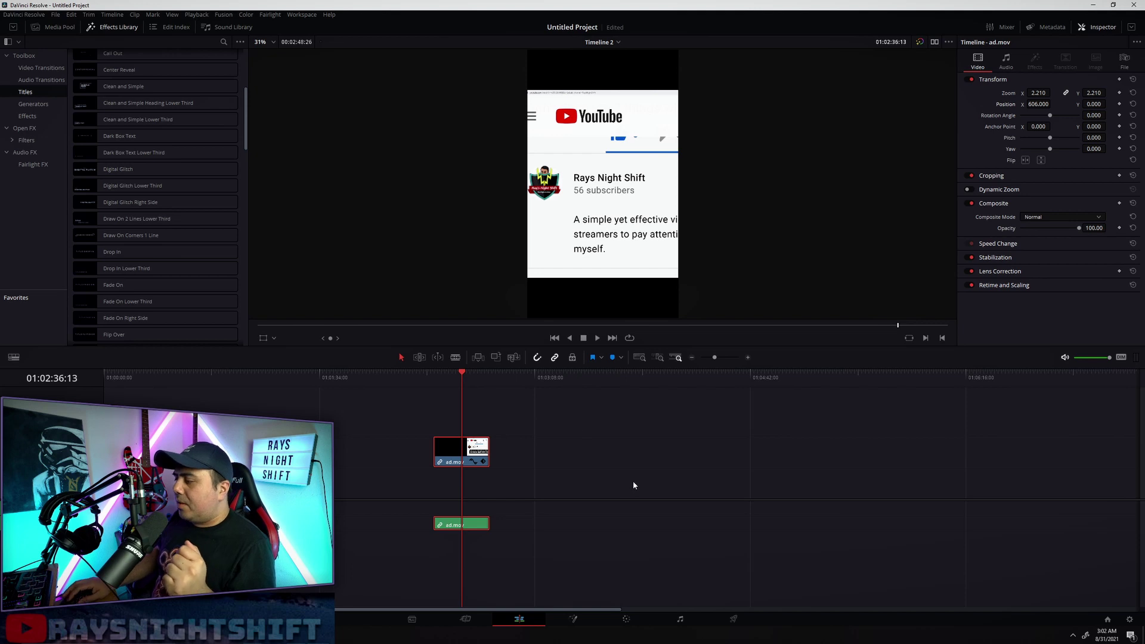
Set up the render on the Deliver page with the desktop as its location and TikTok as the filename.
click(729, 621)
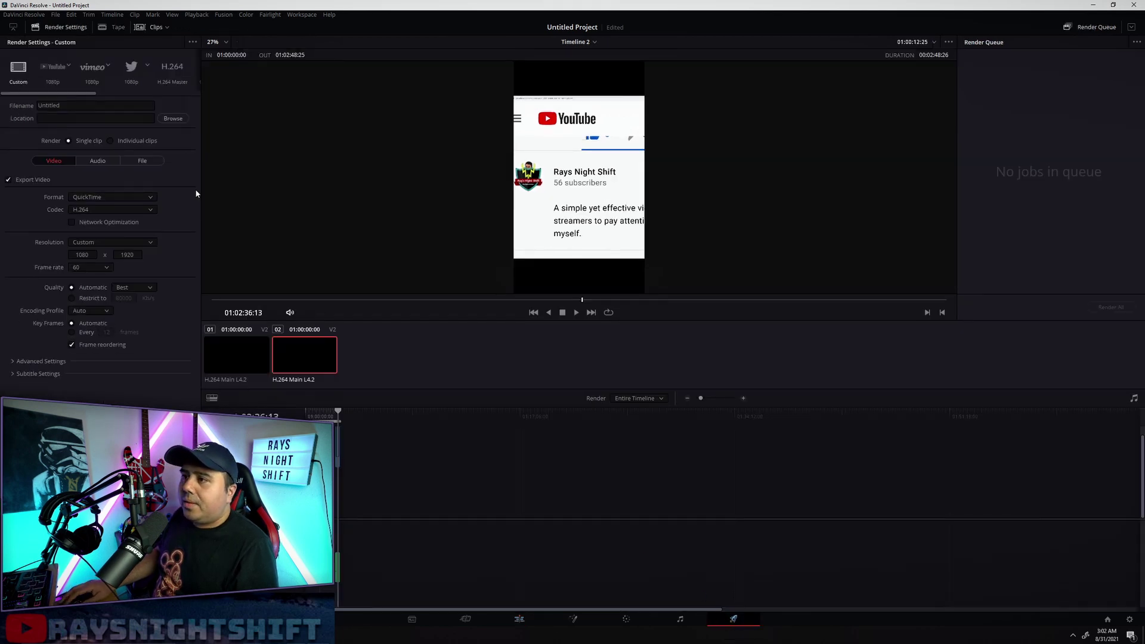
click(173, 118)
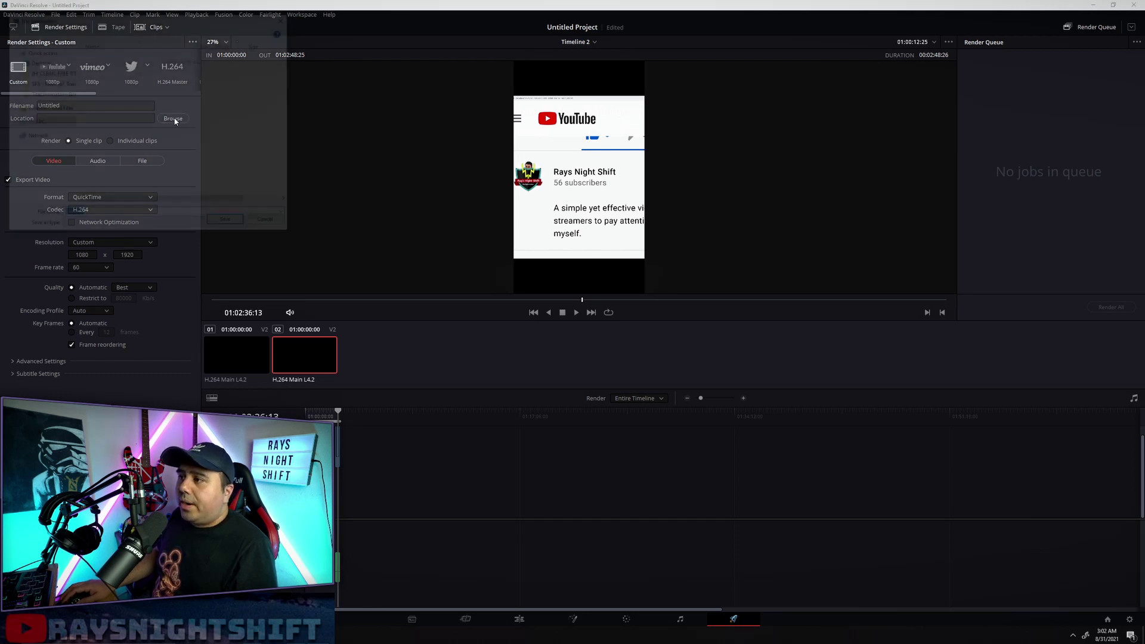
click(349, 236)
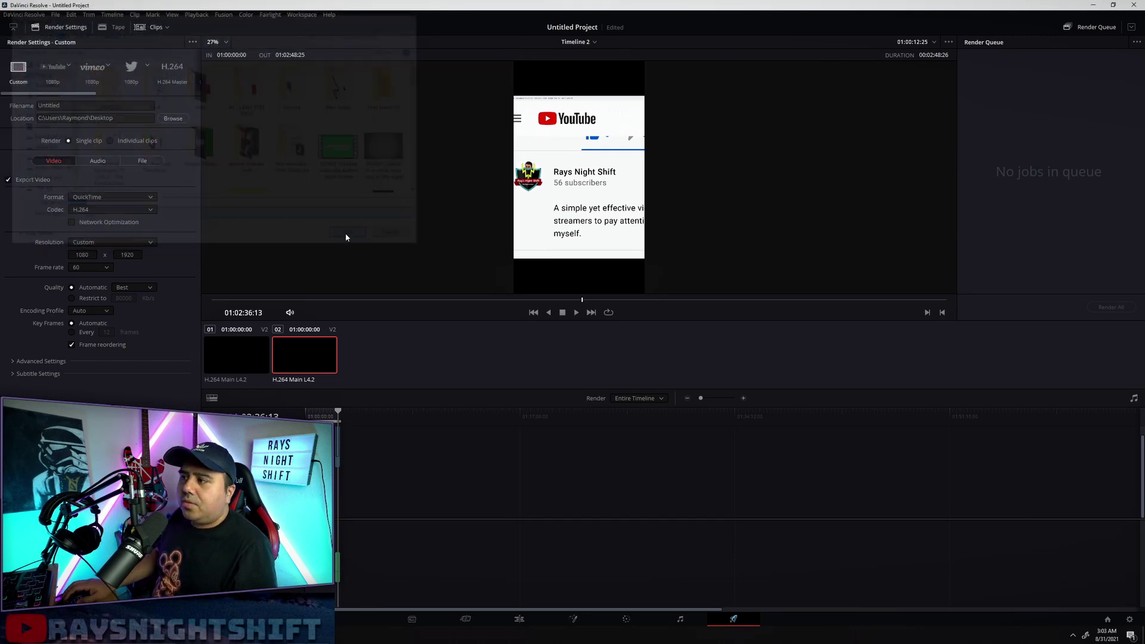
click(81, 106)
double_click(81, 106)
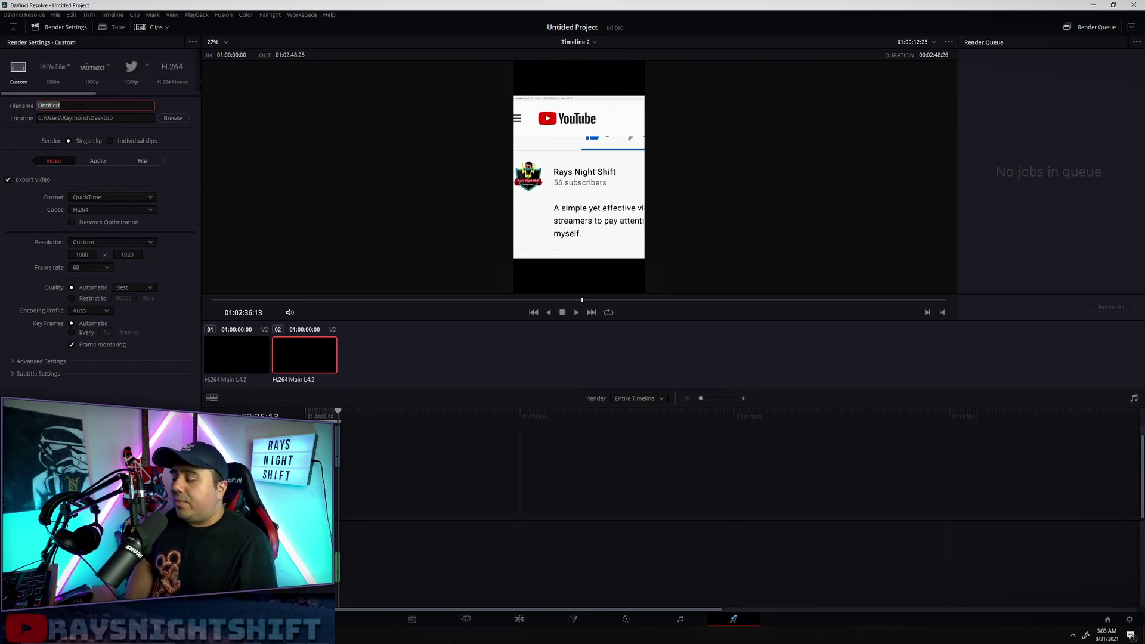
text(TikTok)
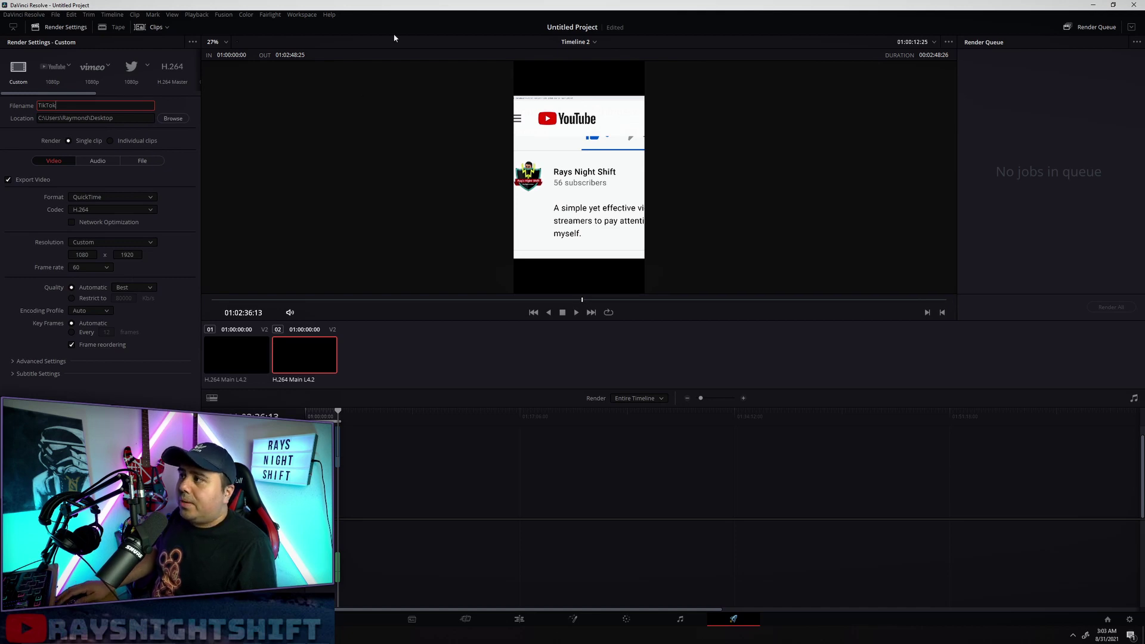
Take the DaVinci Resolve window out of its maximized state and move it so the whole render settings area is accessible.
drag(394, 6, 500, 5)
double_click(556, 4)
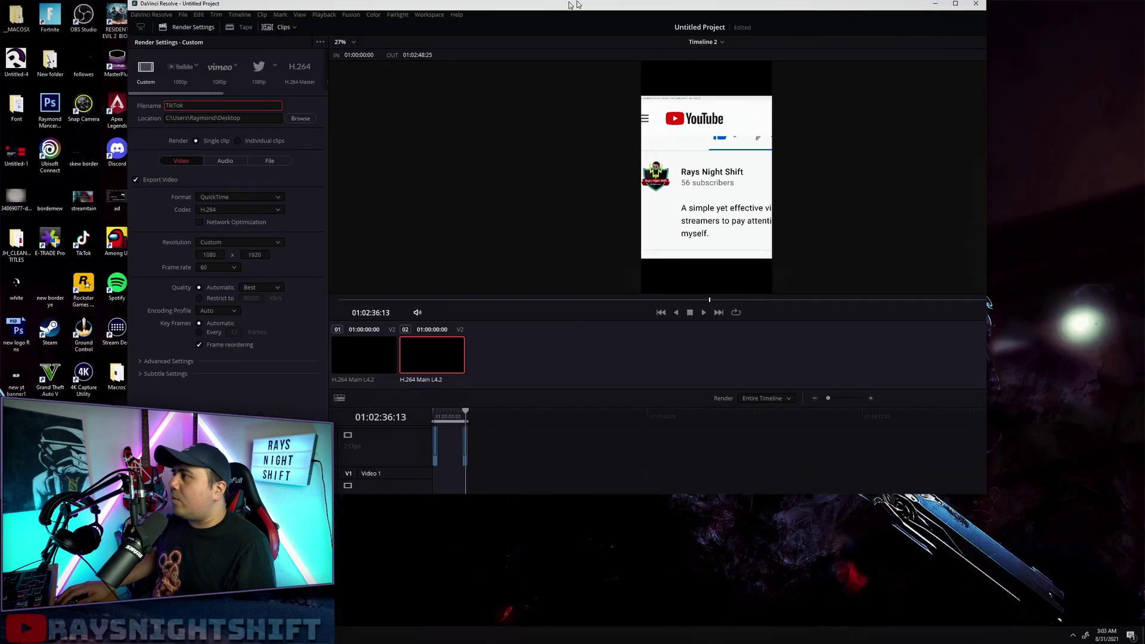
drag(573, 4, 714, 11)
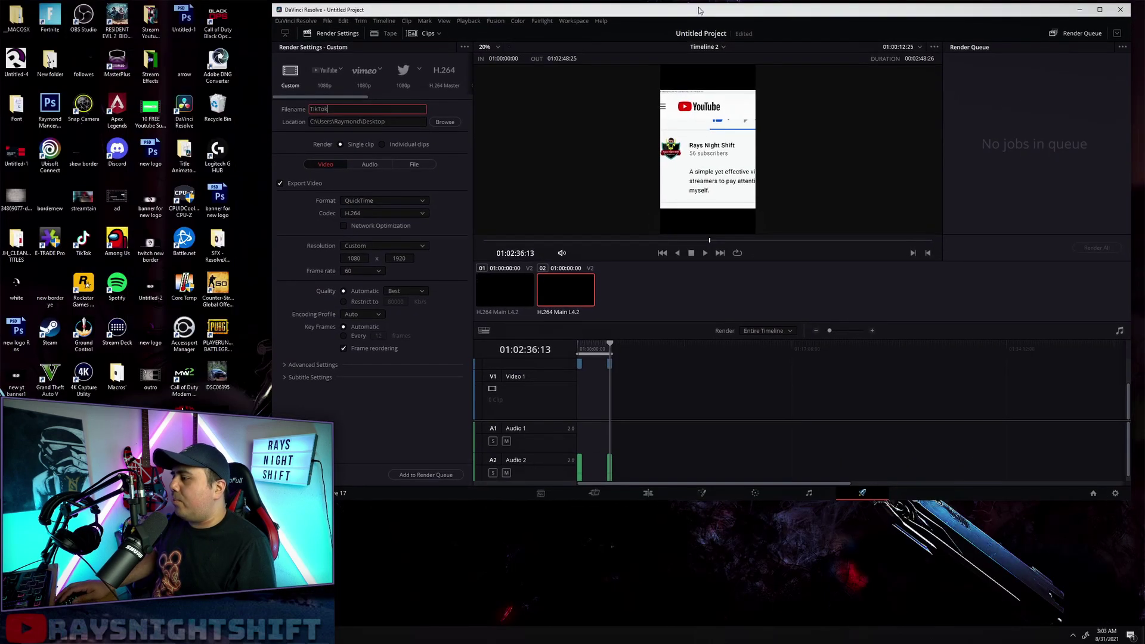
Add Timeline 2 to the render queue with the current TikTok export settings and render the job.
click(420, 475)
click(420, 476)
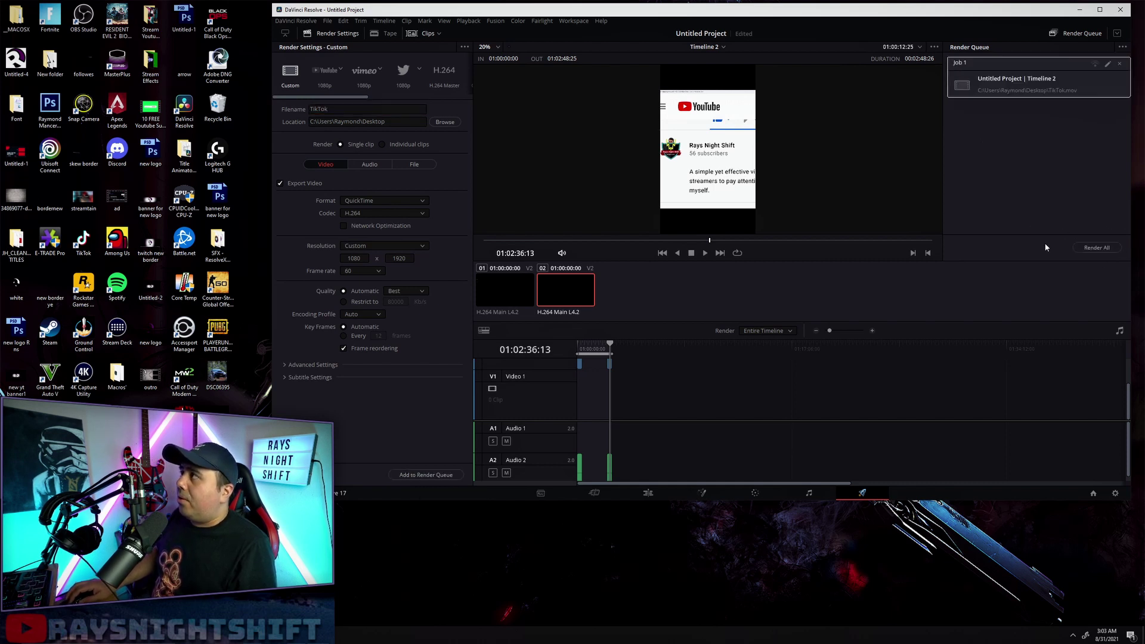
click(1093, 248)
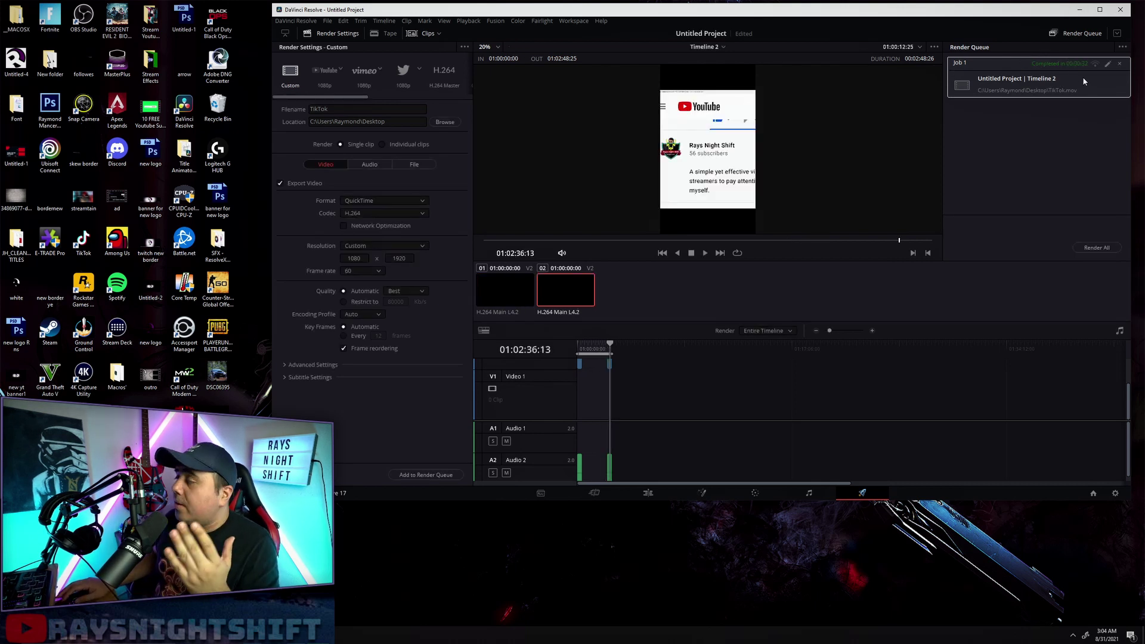
Close DaVinci Resolve without saving the project changes and play the exported TikTok video from the desktop.
click(1121, 10)
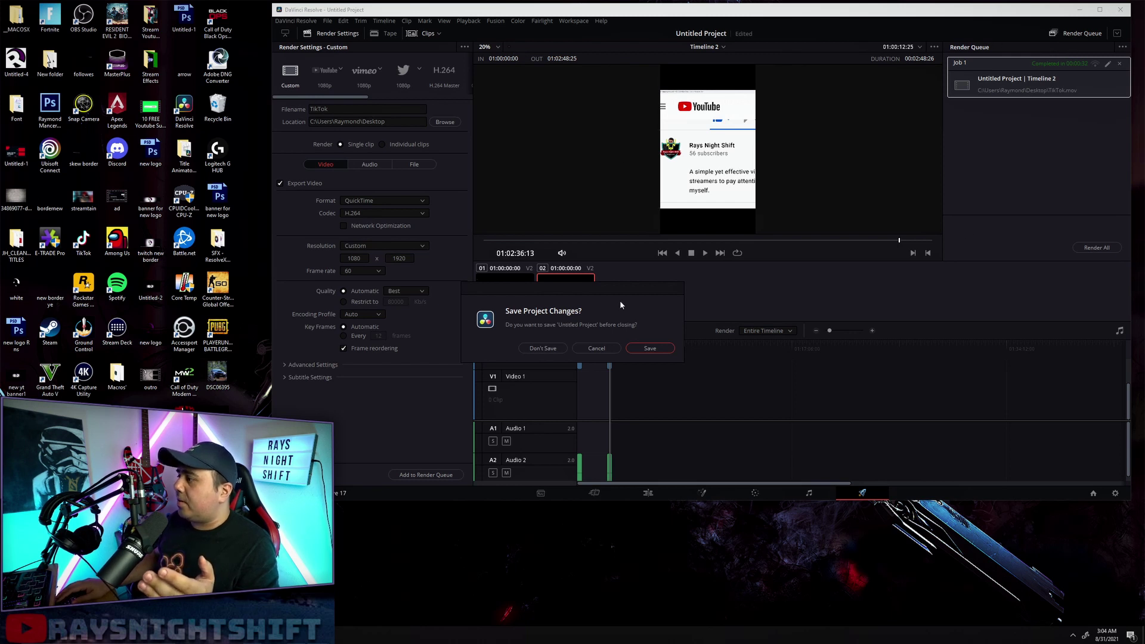
click(536, 346)
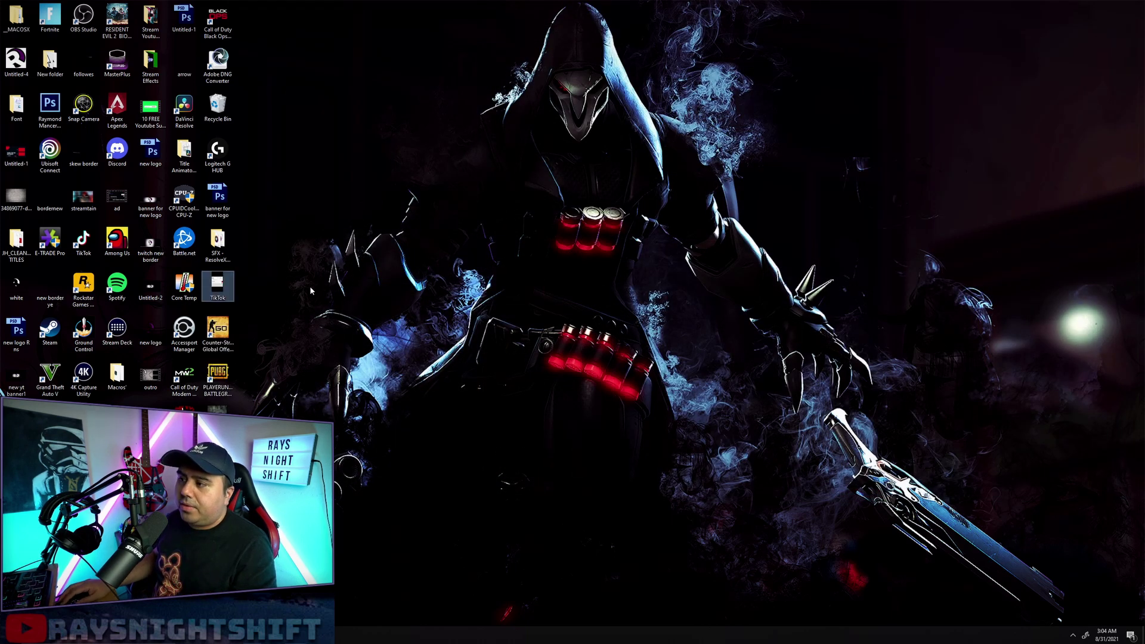
double_click(218, 285)
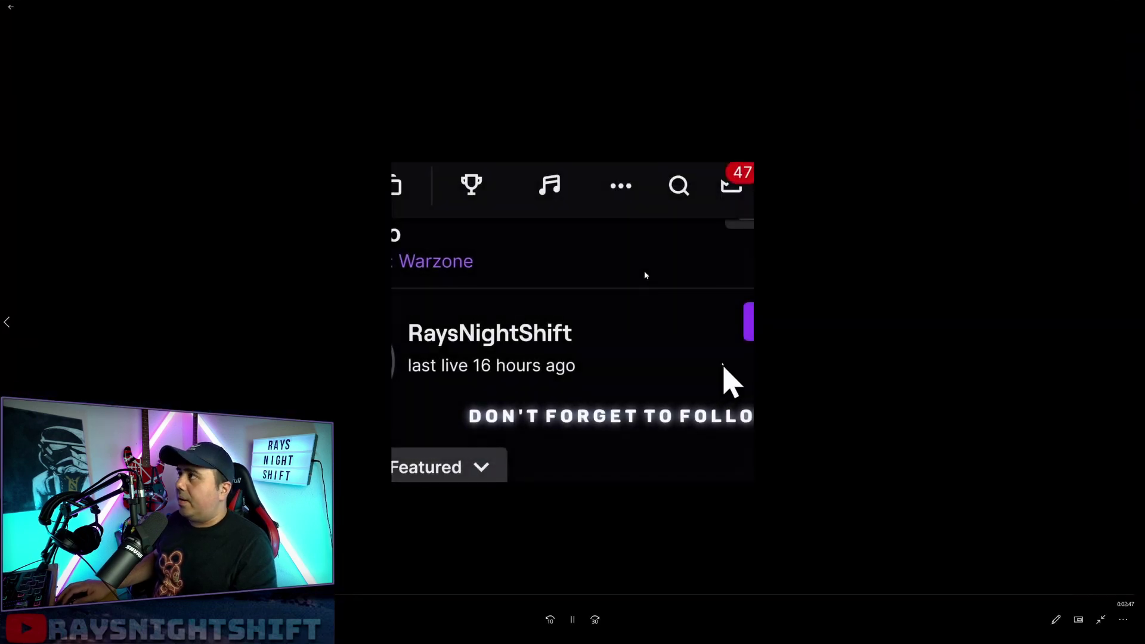